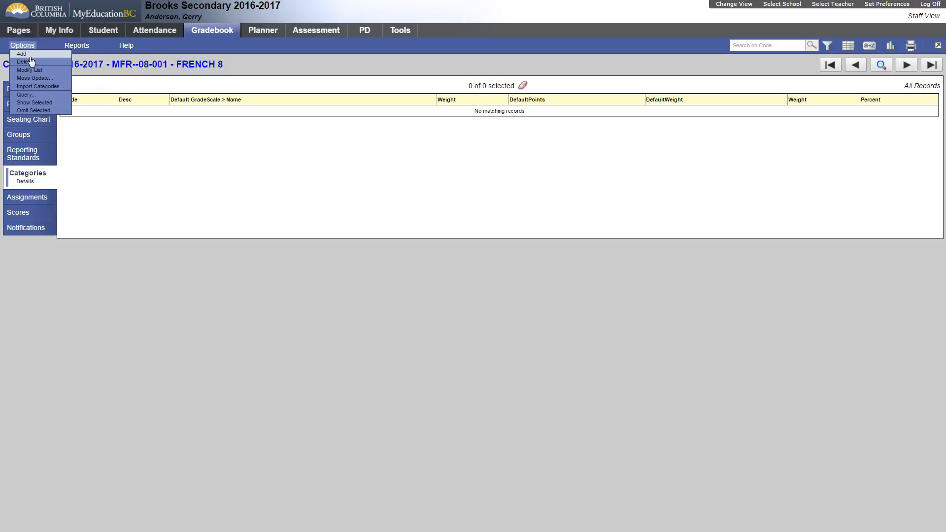
Start a new blank category for the FRENCH 8 gradebook from the Categories page
{"action": "left_click", "coordinate": [27, 55]}
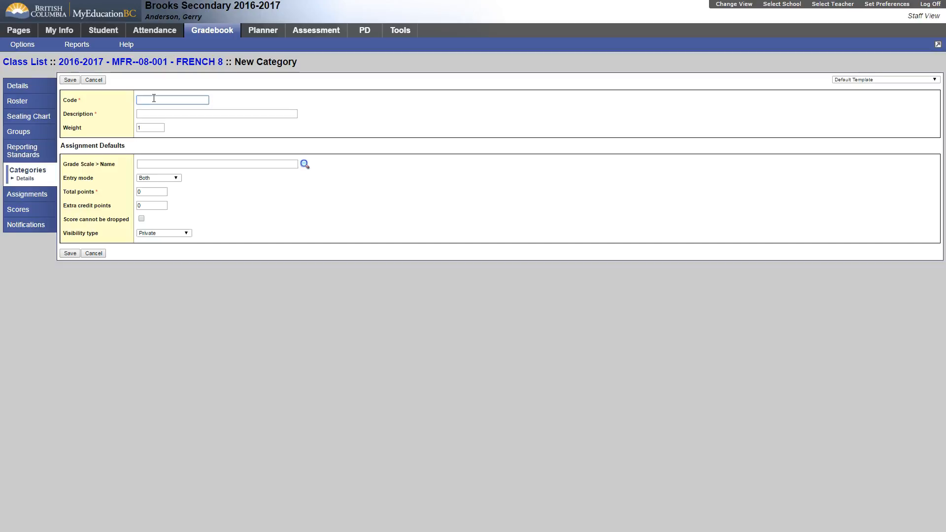
Enter code 'Oral' and description 'Oral Language' in the new category form
{"action": "type", "text": "Oral"}
{"action": "type", "text": "l"}
{"action": "key", "text": "Tab"}
{"action": "type", "text": "Oral Language"}
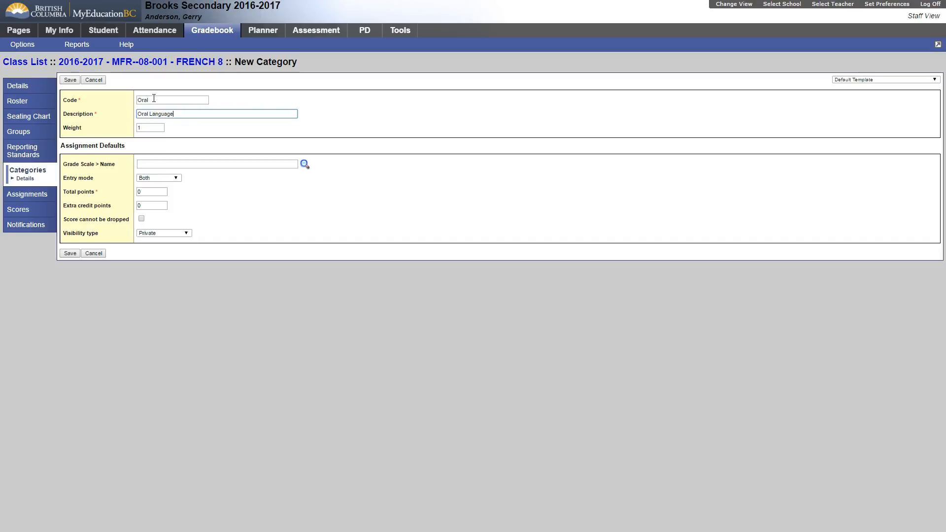
{"action": "left_click", "coordinate": [146, 127]}
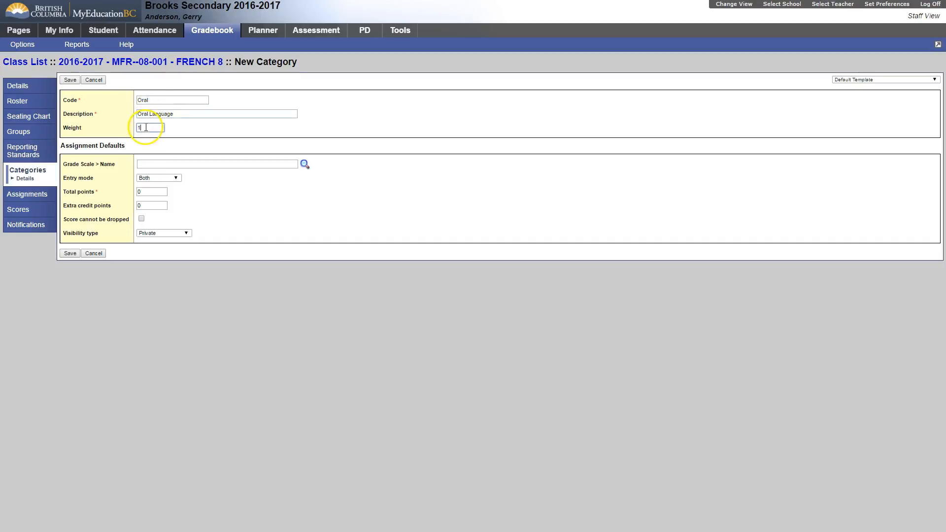
Keep weight 1 and entry mode Both, and set total points to 10
{"action": "left_click_drag", "start_coordinate": [145, 127], "coordinate": [140, 128]}
{"action": "type", "text": "1"}
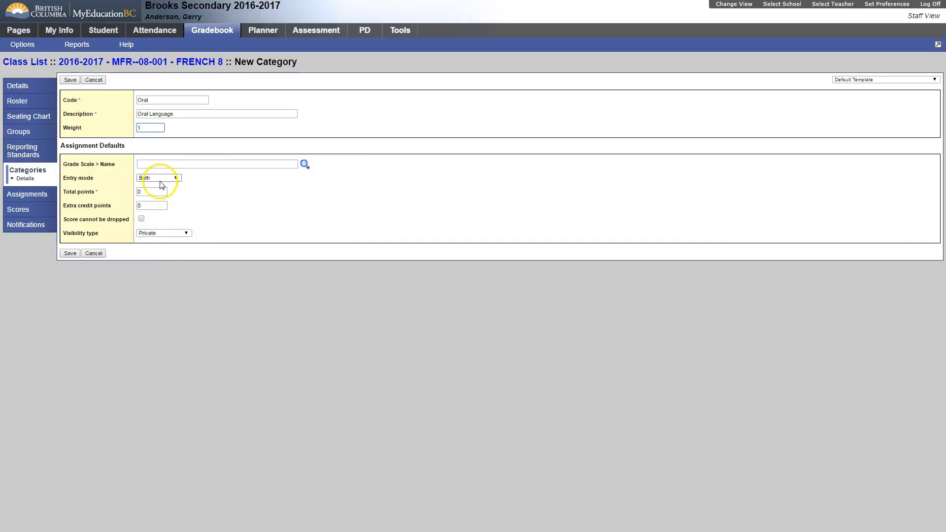
{"action": "left_click", "coordinate": [158, 179]}
{"action": "left_click", "coordinate": [157, 179]}
{"action": "left_click", "coordinate": [154, 180]}
{"action": "left_click", "coordinate": [212, 208]}
{"action": "left_click", "coordinate": [149, 192]}
{"action": "type", "text": "1"}
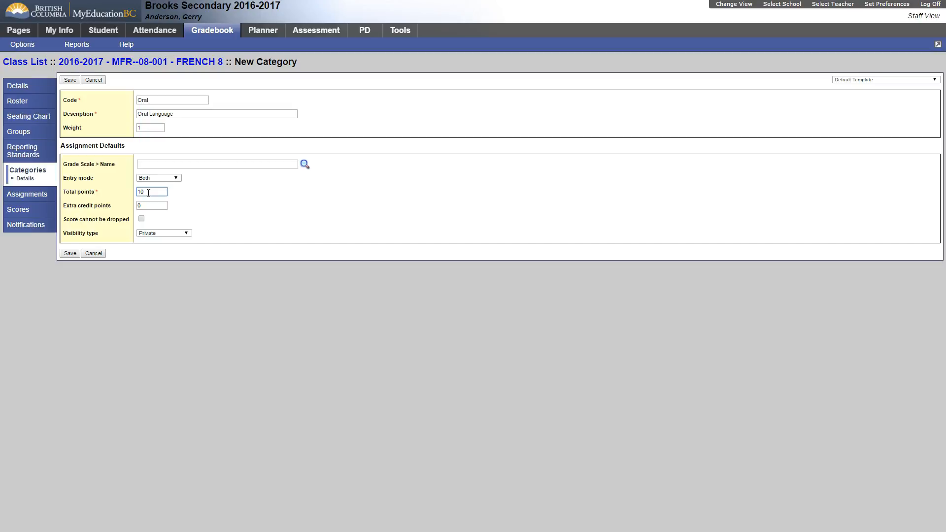
{"action": "left_click", "coordinate": [146, 219]}
{"action": "left_click", "coordinate": [142, 218]}
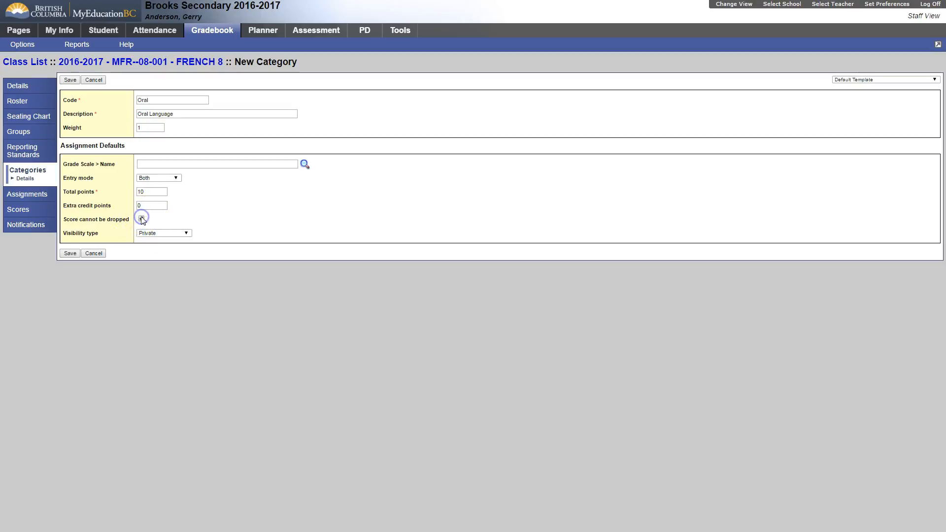
{"action": "left_click", "coordinate": [142, 219]}
{"action": "left_click", "coordinate": [151, 234]}
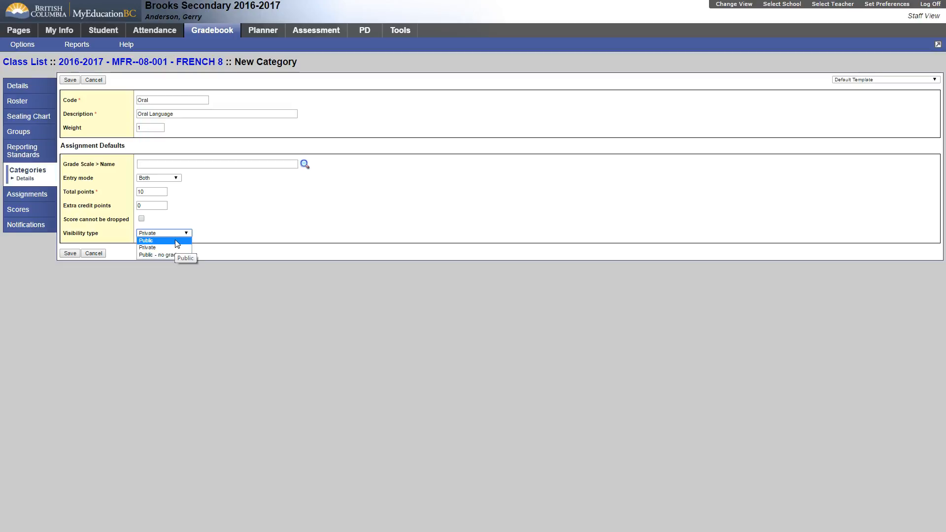
{"action": "left_click", "coordinate": [168, 247]}
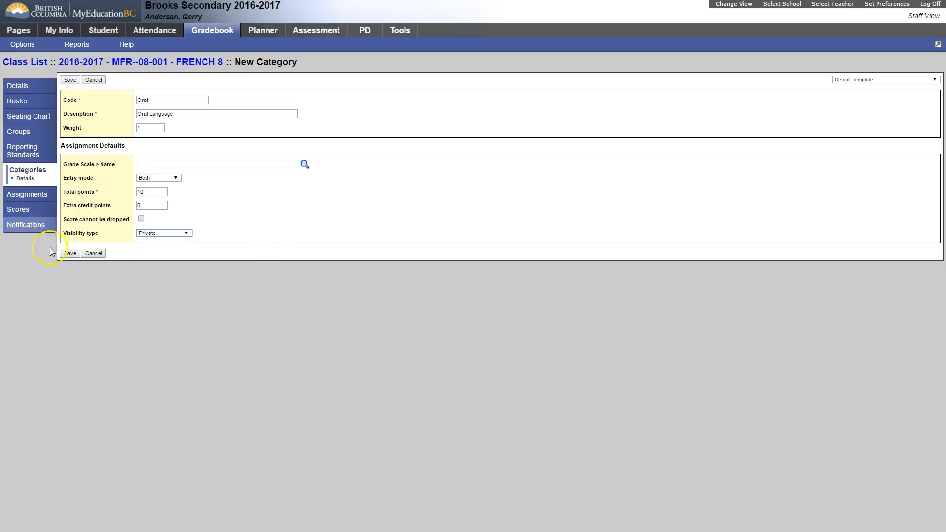
Try the visibility options, settle on Private, and save the Oral Language category
{"action": "left_click", "coordinate": [175, 234]}
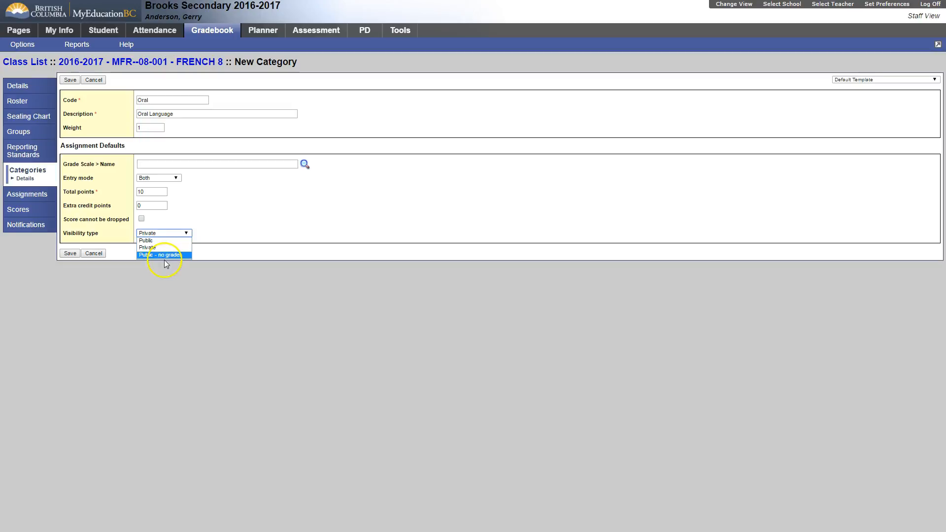
{"action": "left_click", "coordinate": [163, 255]}
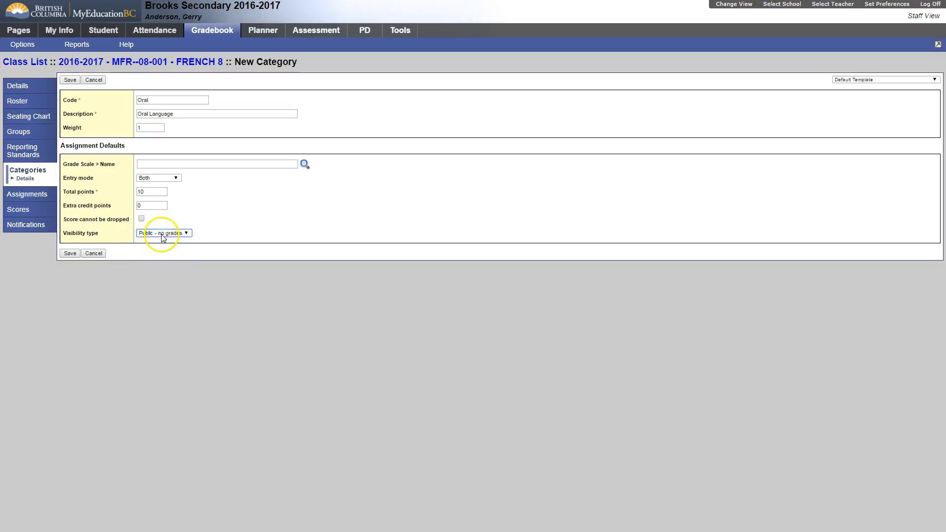
{"action": "left_click", "coordinate": [164, 234]}
{"action": "left_click", "coordinate": [163, 242]}
{"action": "left_click", "coordinate": [153, 233]}
{"action": "left_click", "coordinate": [153, 255]}
{"action": "left_click", "coordinate": [156, 235]}
{"action": "left_click", "coordinate": [156, 235]}
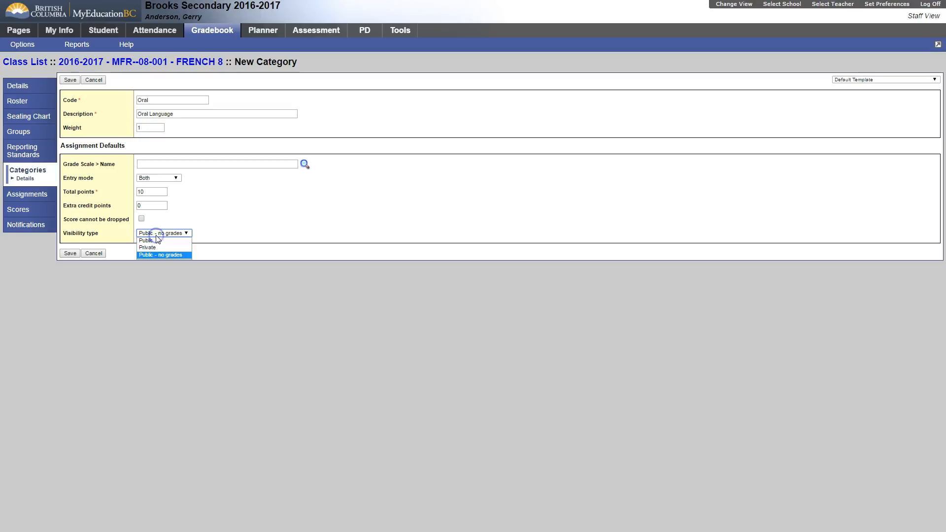
{"action": "left_click", "coordinate": [150, 240]}
{"action": "left_click", "coordinate": [148, 234]}
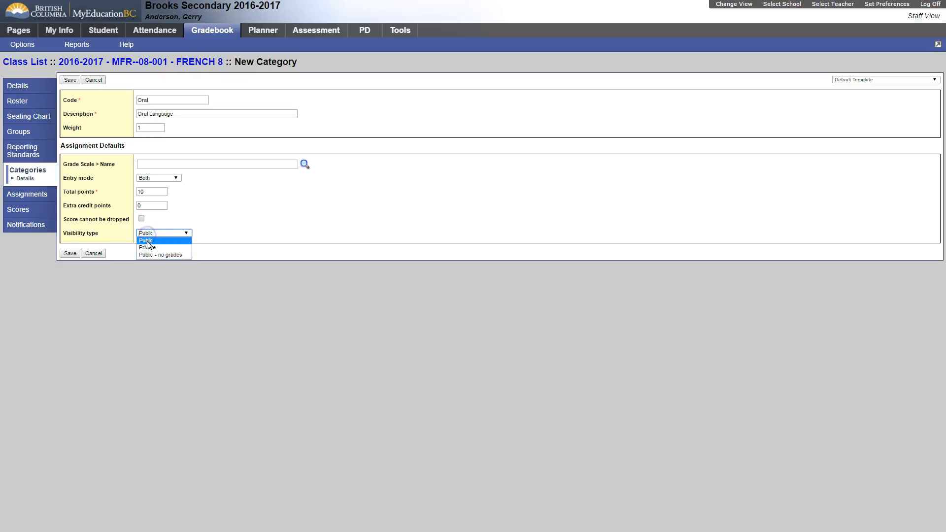
{"action": "left_click", "coordinate": [150, 255]}
{"action": "left_click", "coordinate": [148, 235]}
{"action": "left_click", "coordinate": [147, 247]}
{"action": "left_click", "coordinate": [71, 254]}
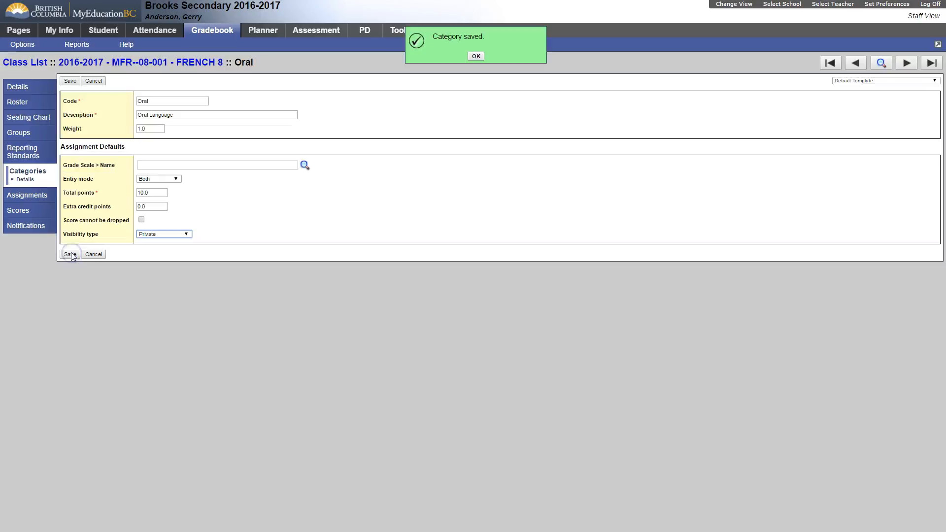
Dismiss the green 'Category saved' confirmation
{"action": "left_click", "coordinate": [476, 56]}
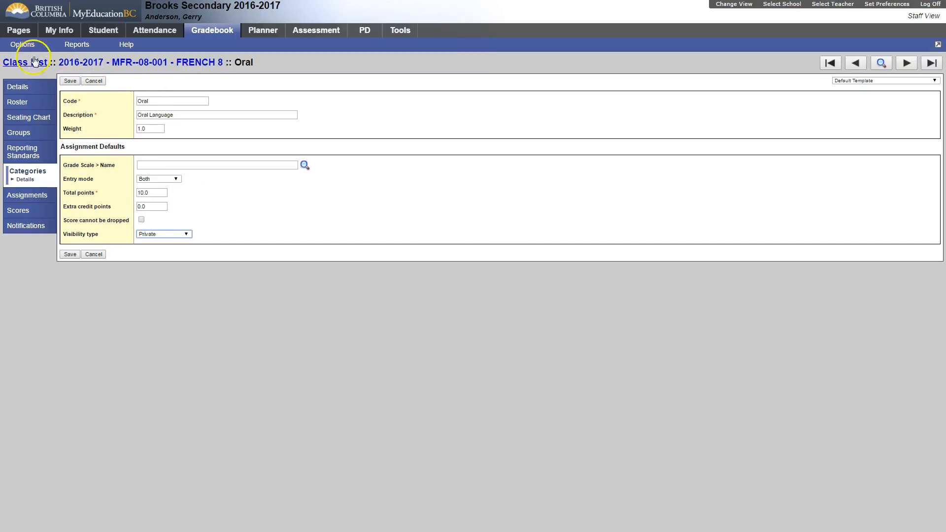
Add another category with code 'Test' and description 'Class and Assignment Tetsts'
{"action": "left_click", "coordinate": [22, 45]}
{"action": "left_click", "coordinate": [26, 55]}
{"action": "left_click", "coordinate": [149, 99]}
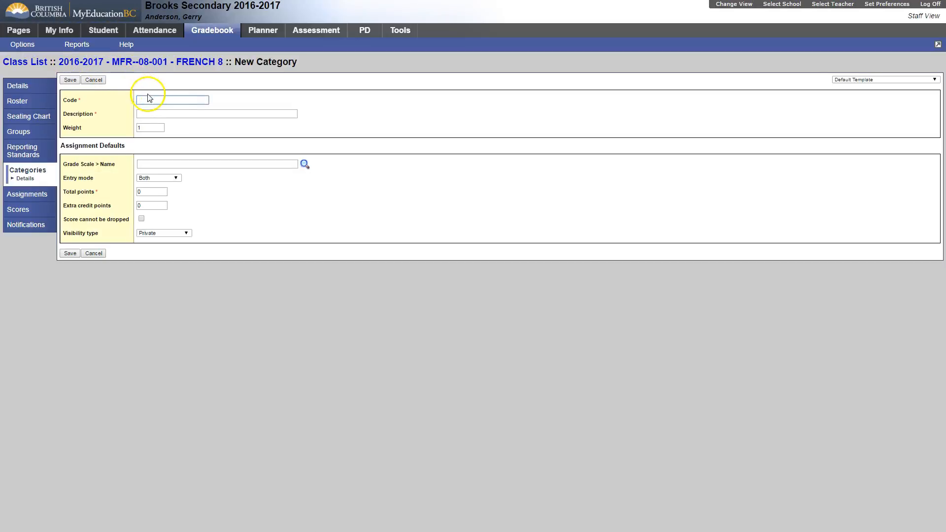
{"action": "type", "text": "Test"}
{"action": "key", "text": "Tab"}
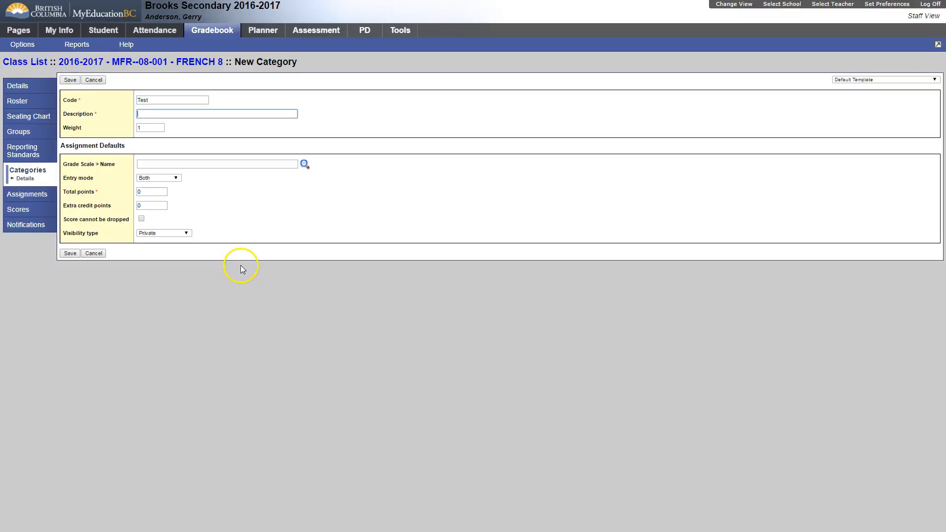
{"action": "type", "text": "Class and Assignment Tetsts"}
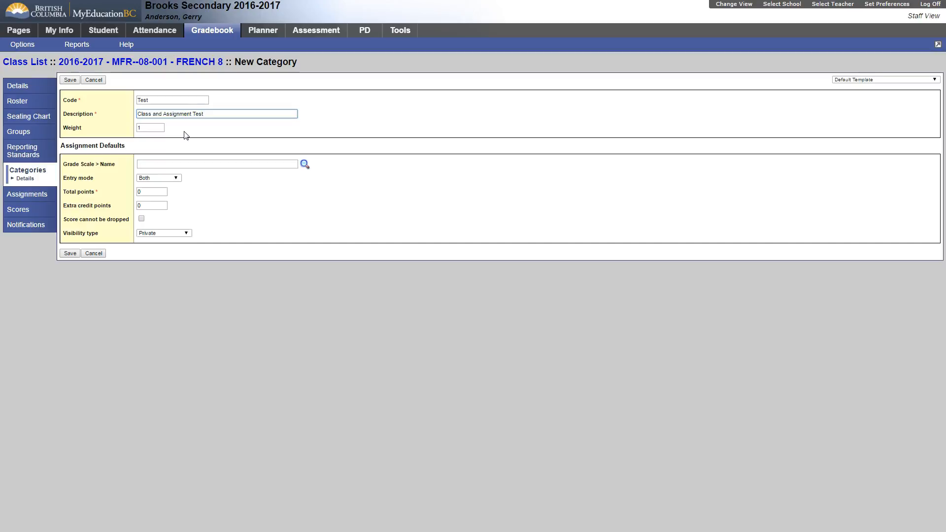
Set entry mode to Numeric Only, total points 100, scores undroppable, and save
{"action": "left_click", "coordinate": [147, 129]}
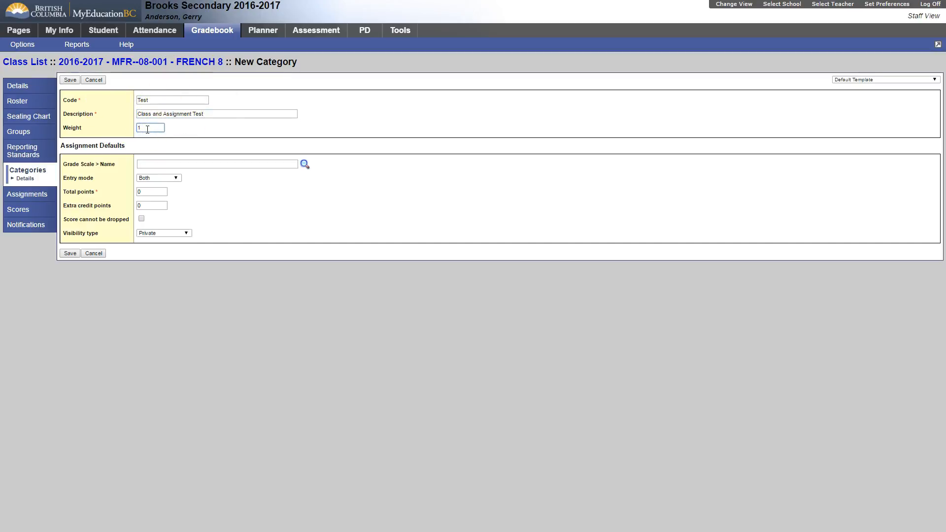
{"action": "left_click", "coordinate": [155, 178]}
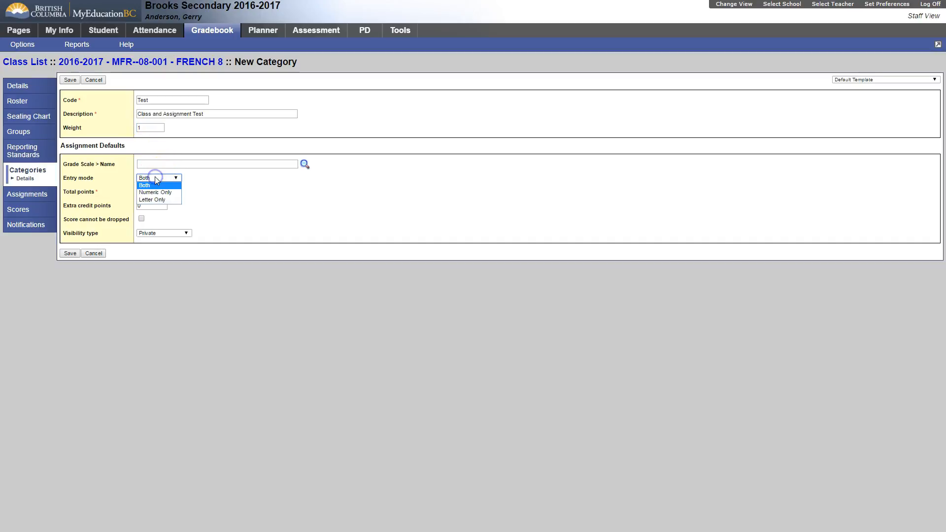
{"action": "left_click", "coordinate": [156, 192]}
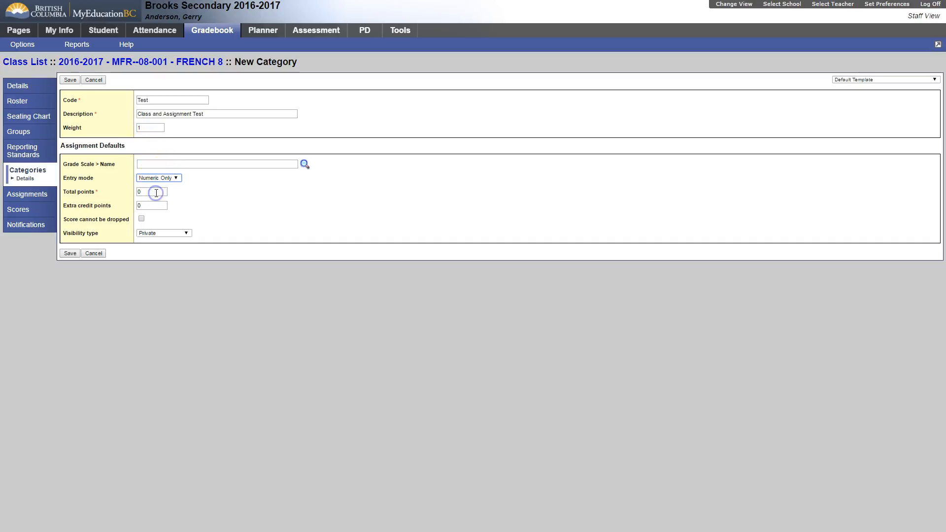
{"action": "left_click", "coordinate": [144, 192]}
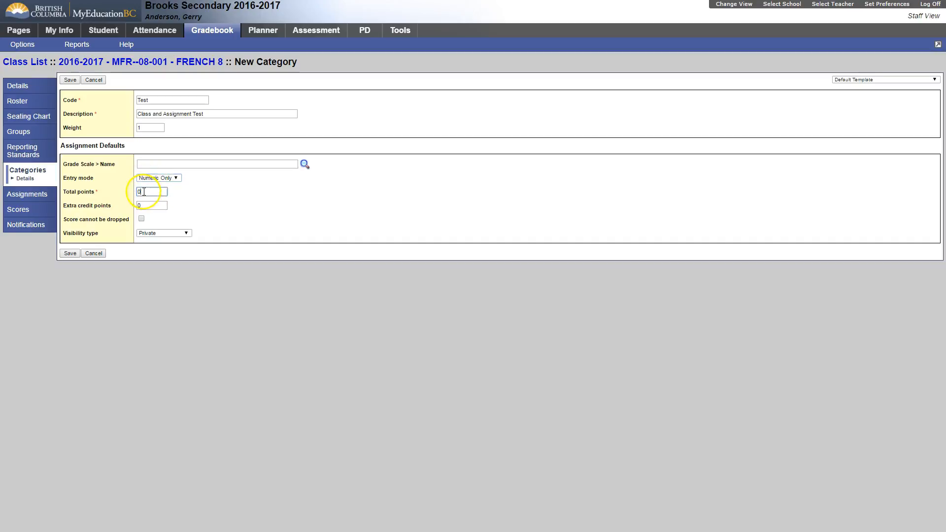
{"action": "type", "text": "100"}
{"action": "left_click", "coordinate": [143, 219]}
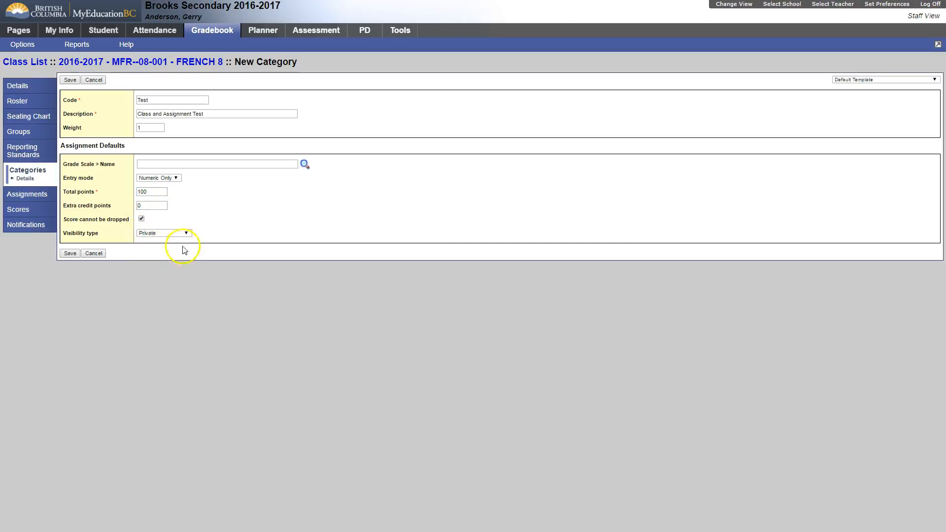
{"action": "left_click", "coordinate": [70, 253]}
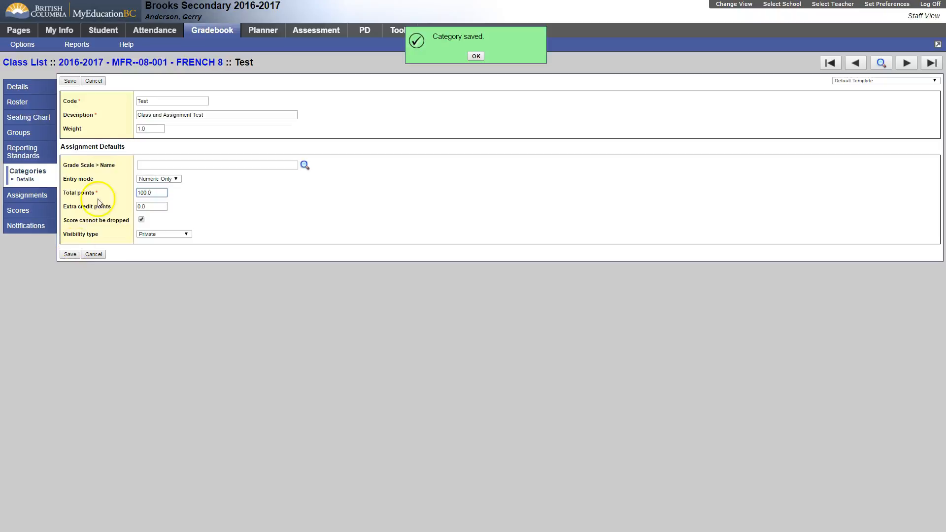
Return to the categories list, view the Test category's details, and cancel out
{"action": "left_click", "coordinate": [29, 160]}
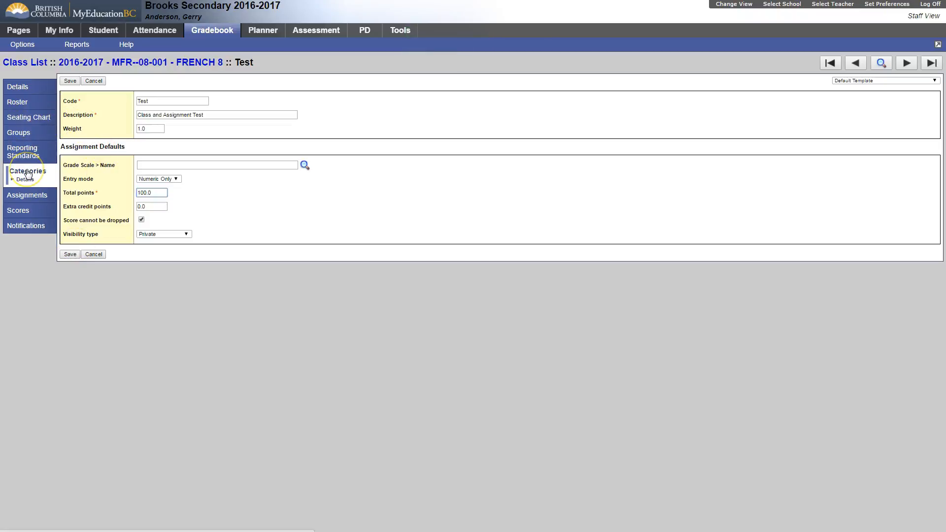
{"action": "left_click", "coordinate": [27, 172]}
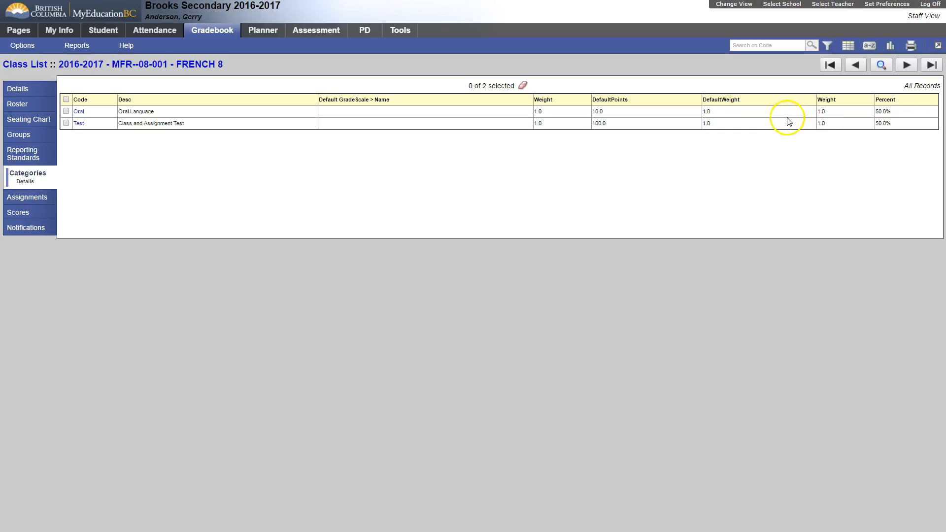
{"action": "left_click", "coordinate": [80, 123]}
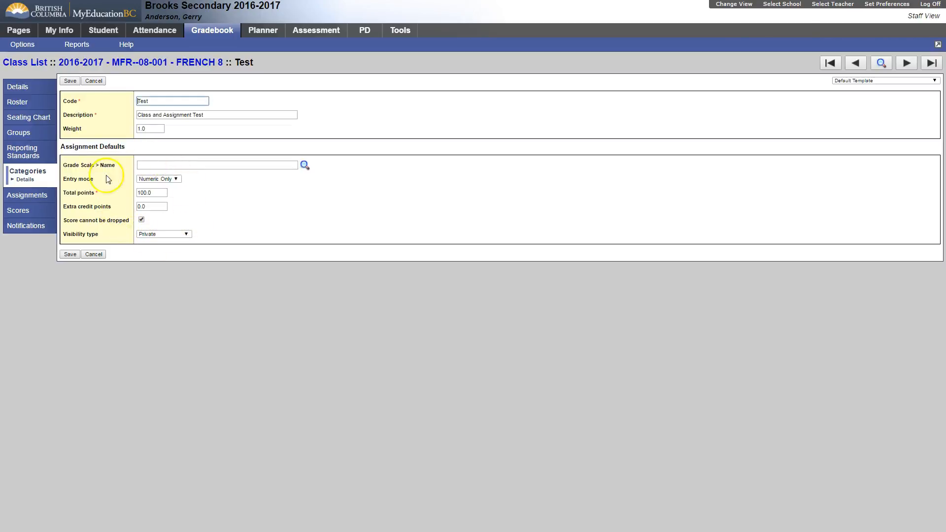
{"action": "left_click", "coordinate": [93, 255]}
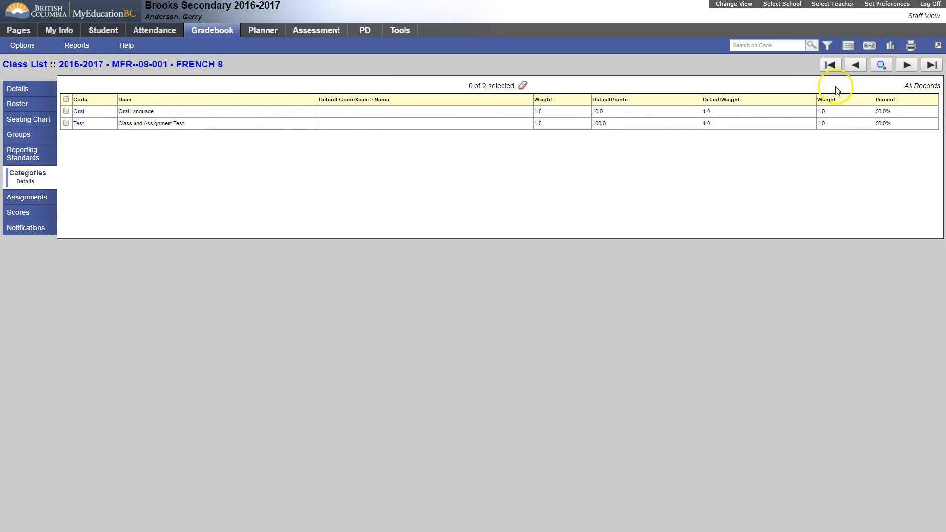
In Set Preferences' Gradebook options, set Default weighting to 'Categories and assignments'
{"action": "left_click", "coordinate": [871, 13]}
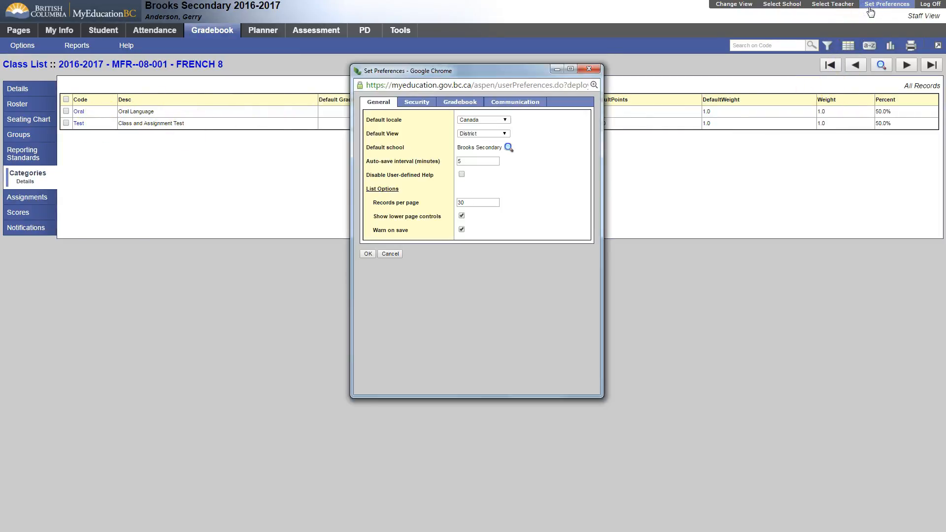
{"action": "left_click", "coordinate": [442, 104]}
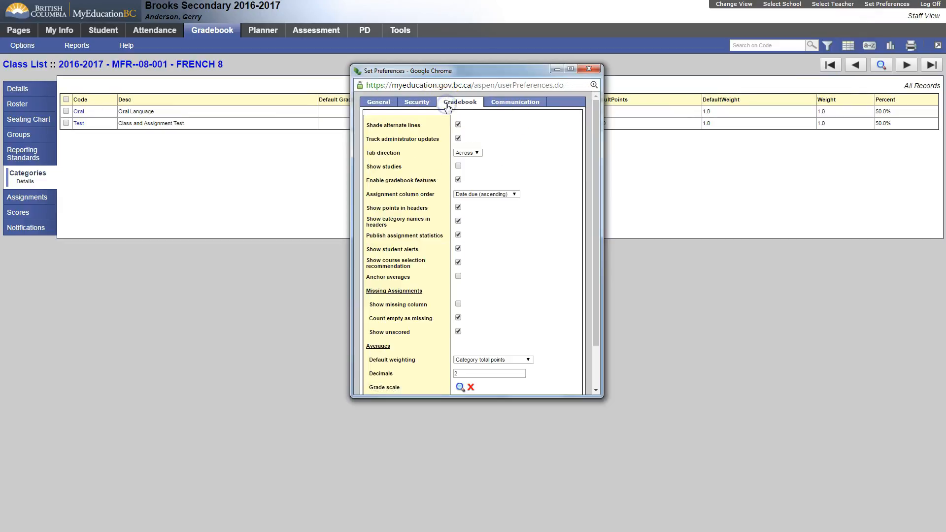
{"action": "scroll", "coordinate": [403, 247], "scroll_direction": "down", "scroll_amount": 2}
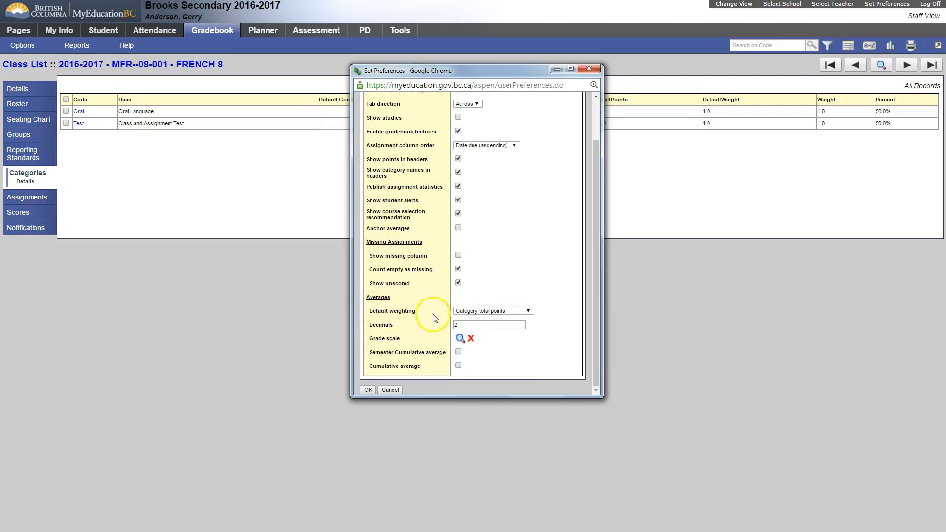
{"action": "left_click", "coordinate": [473, 311]}
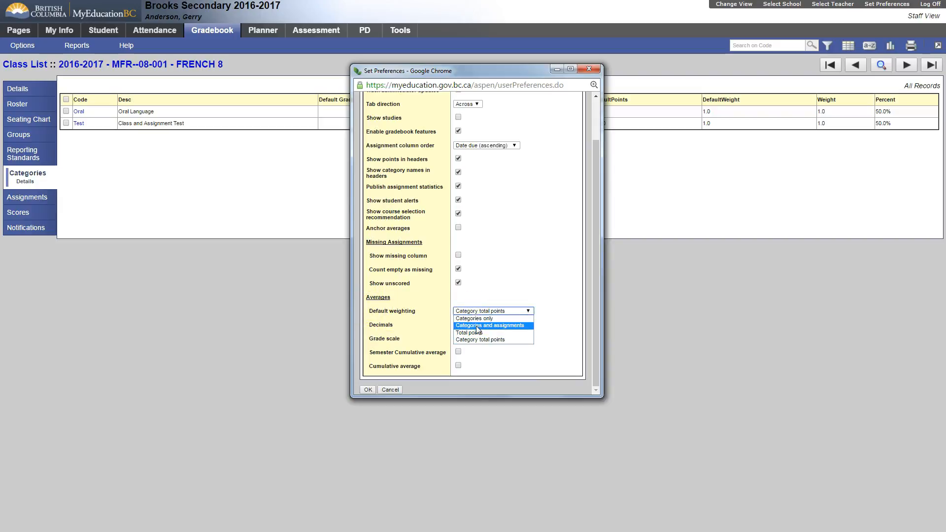
{"action": "left_click", "coordinate": [479, 334]}
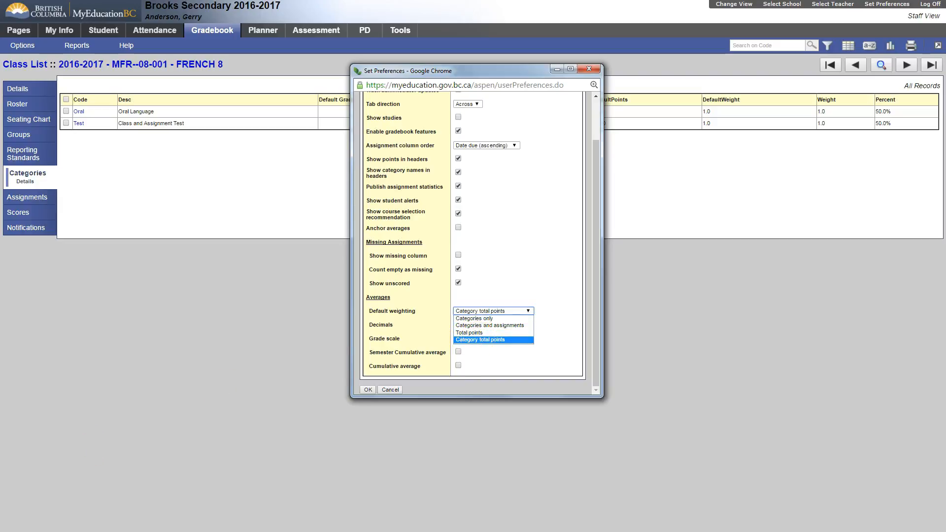
{"action": "left_click", "coordinate": [481, 325]}
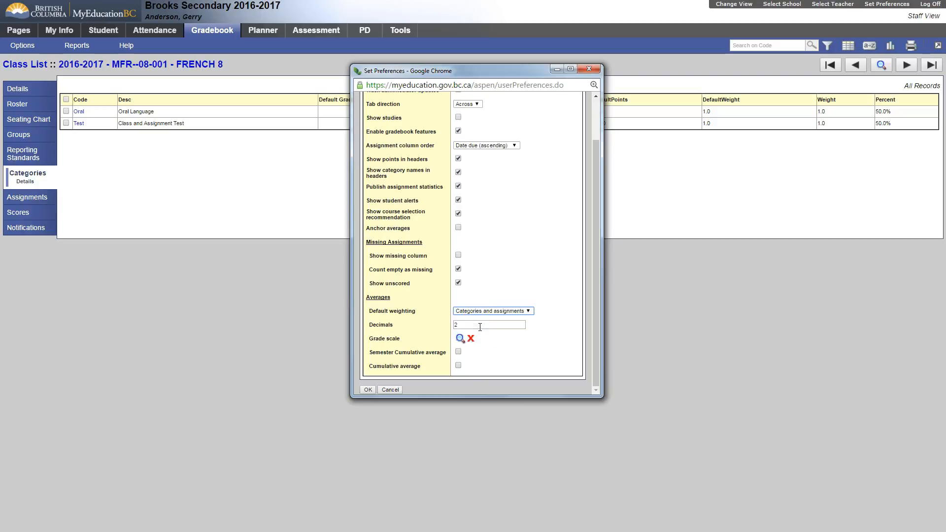